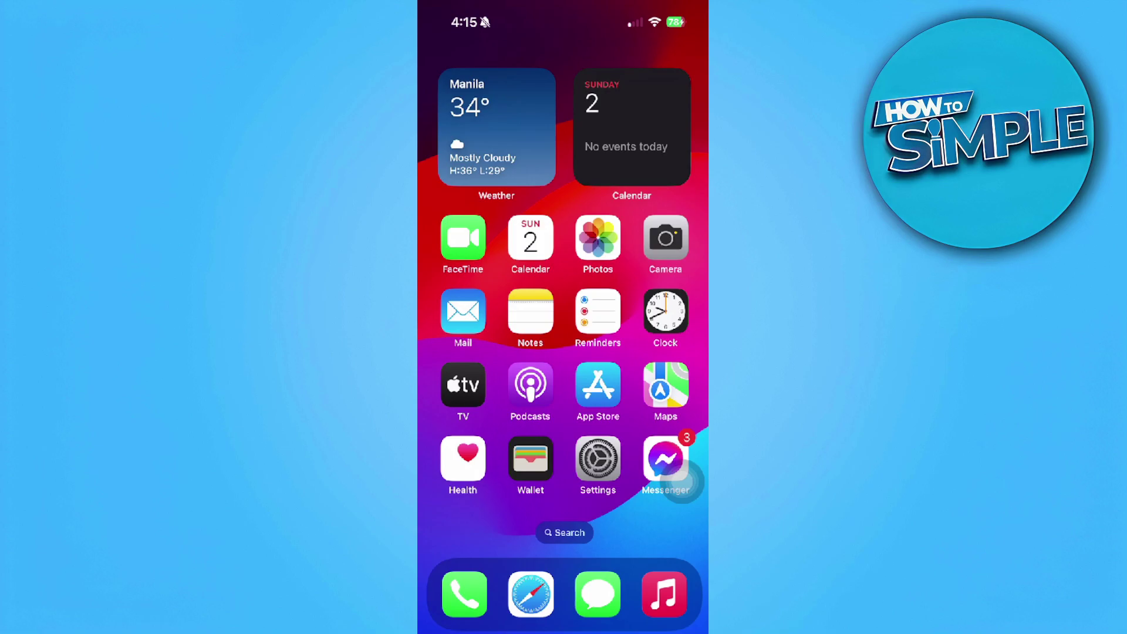
# Open Settings and confirm Wi-Fi is connected to ZTE_5G_2jKmc5.
pyautogui.click(597, 464)
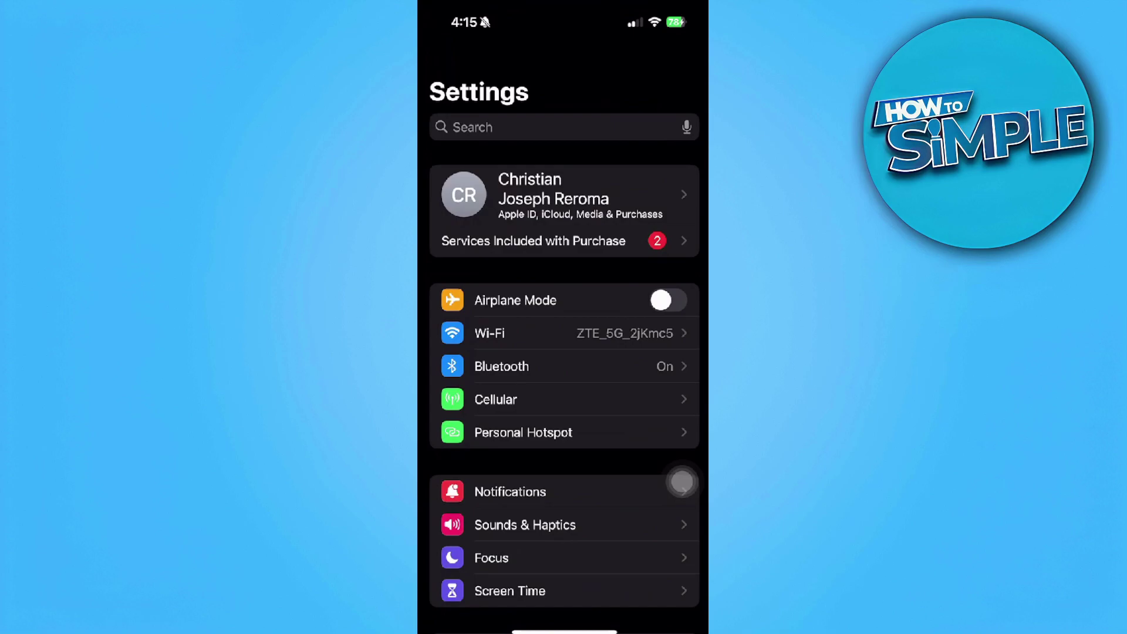
pyautogui.click(564, 333)
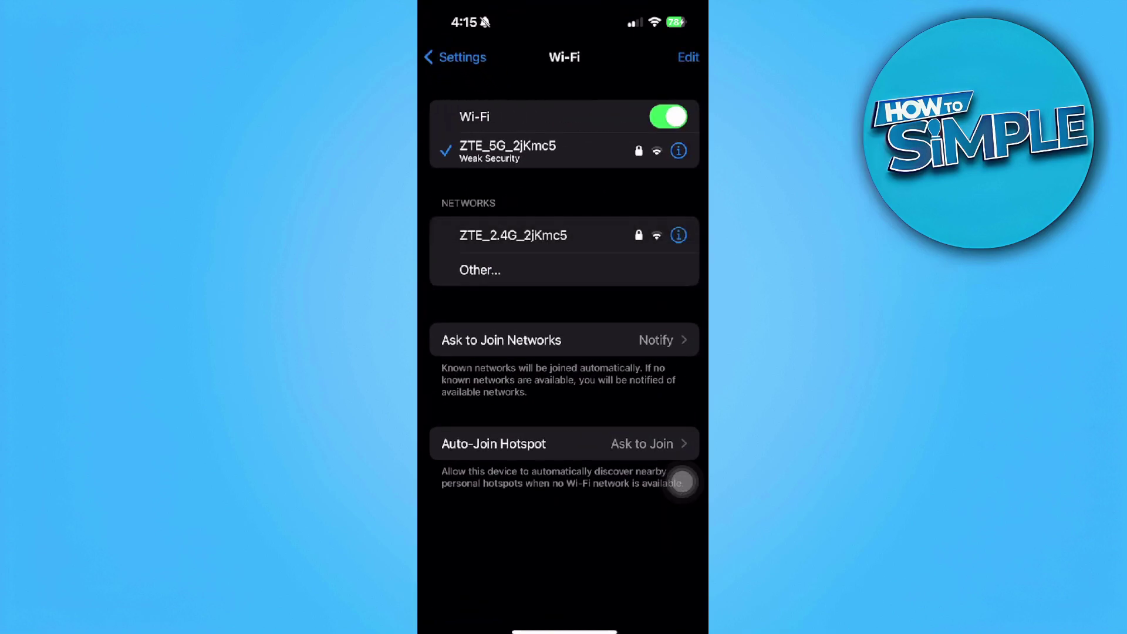
pyautogui.moveTo(421, 318); pyautogui.dragTo(618, 317)
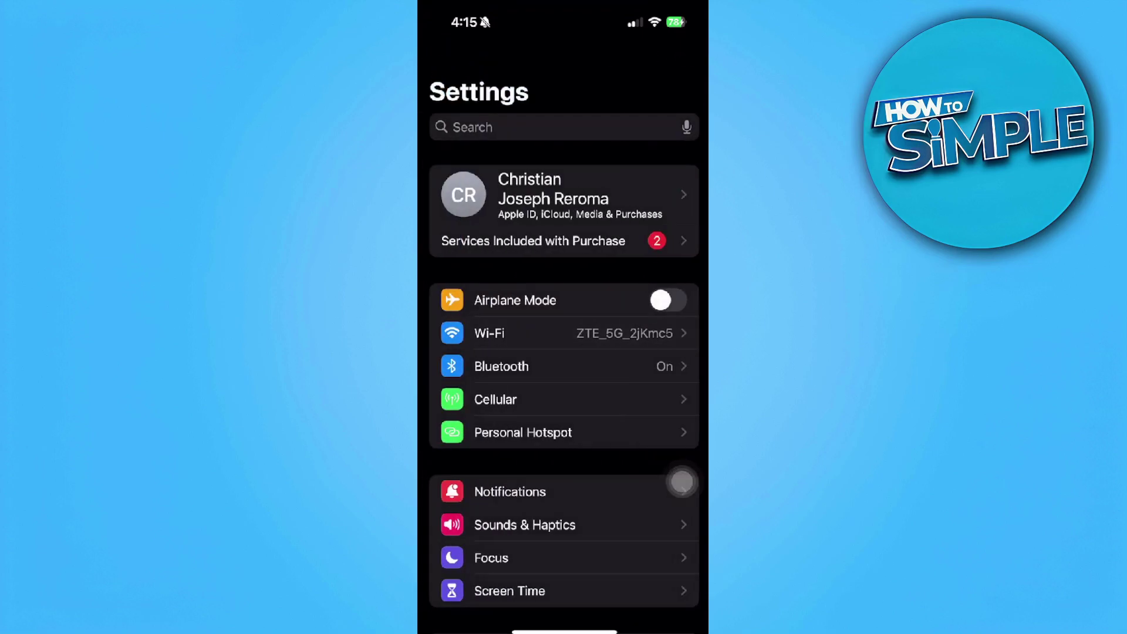
pyautogui.scroll(-5, 564, 397)
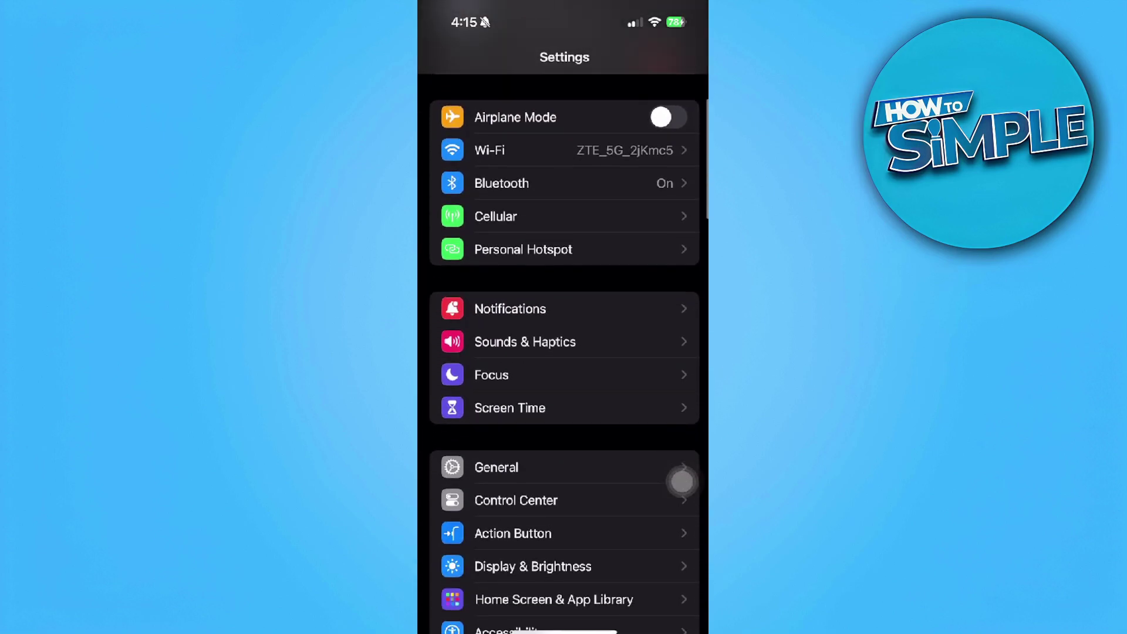
# Check Software Update under General, confirming iOS 17.5.1 is up to date.
pyautogui.click(565, 460)
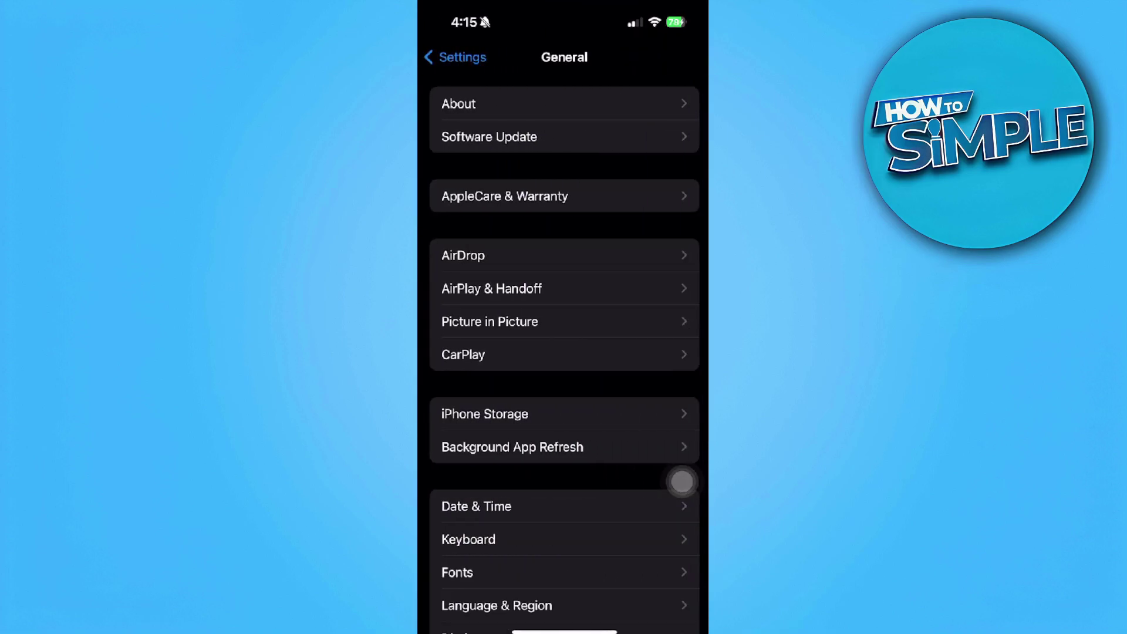
pyautogui.click(563, 136)
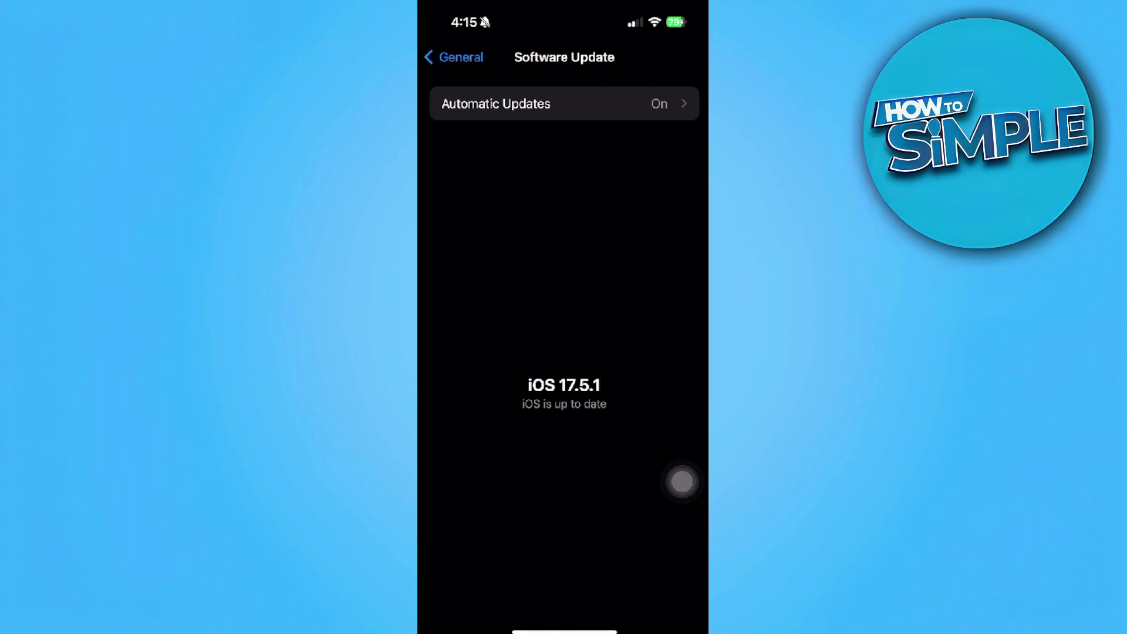
pyautogui.click(454, 56)
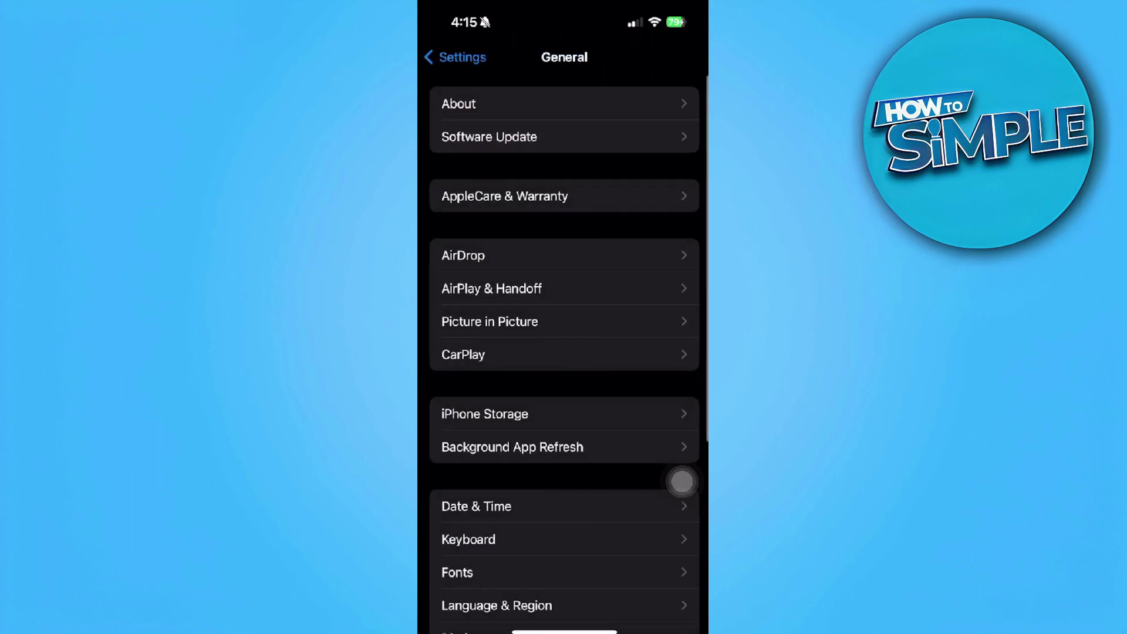
pyautogui.scroll(-5, 683, 481)
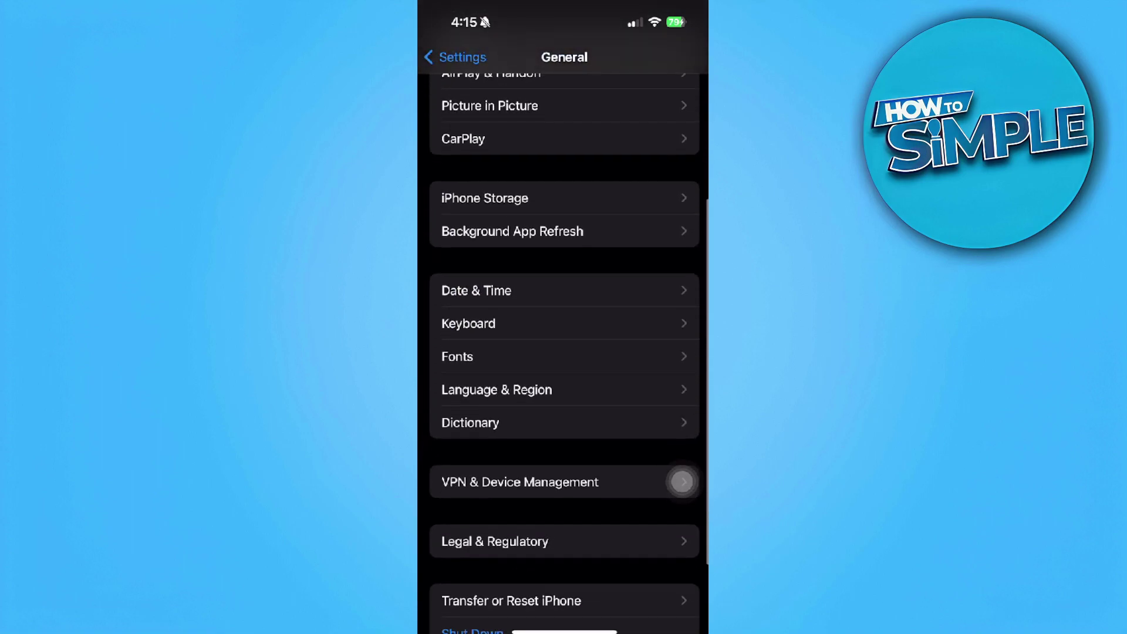
pyautogui.scroll(-1, 683, 482)
# Confirm in VPN & Device Management that VPN is Not Connected with no configurations.
pyautogui.click(683, 481)
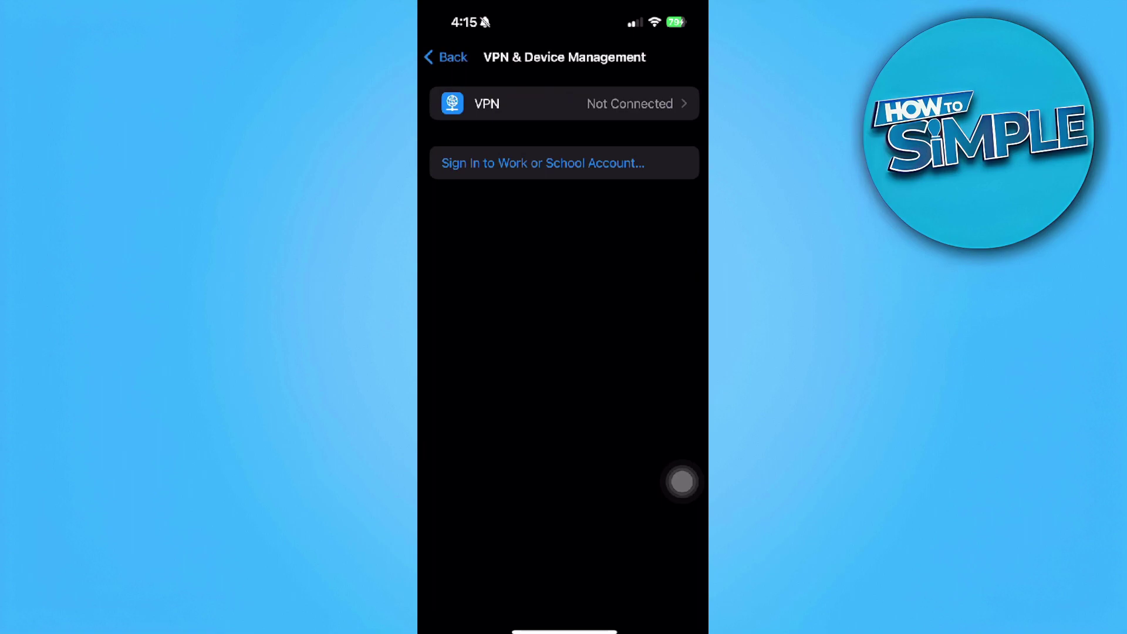
pyautogui.click(563, 103)
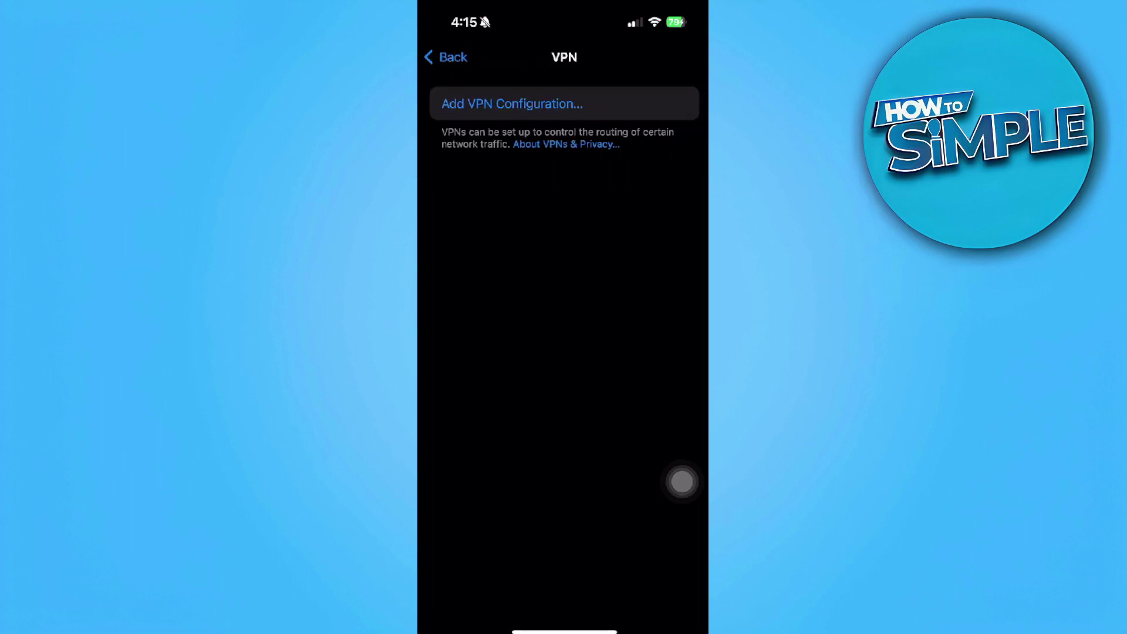
pyautogui.click(445, 57)
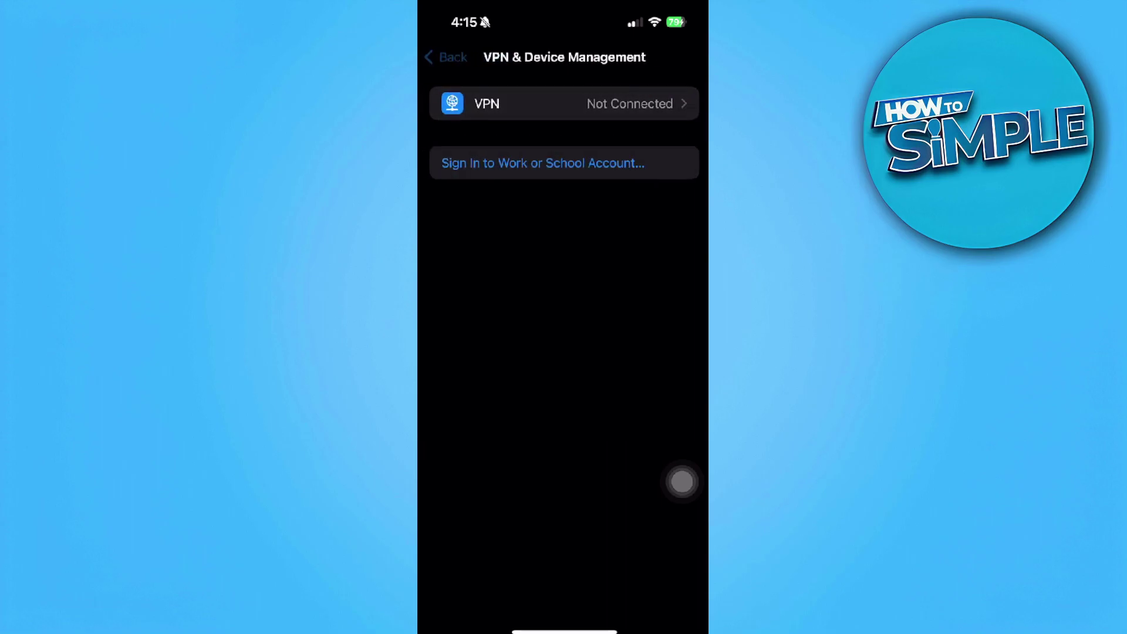
# Offload Facebook from iPhone Storage, keeping its 751.7 MB of documents and data.
pyautogui.click(445, 56)
pyautogui.scroll(3, 683, 480)
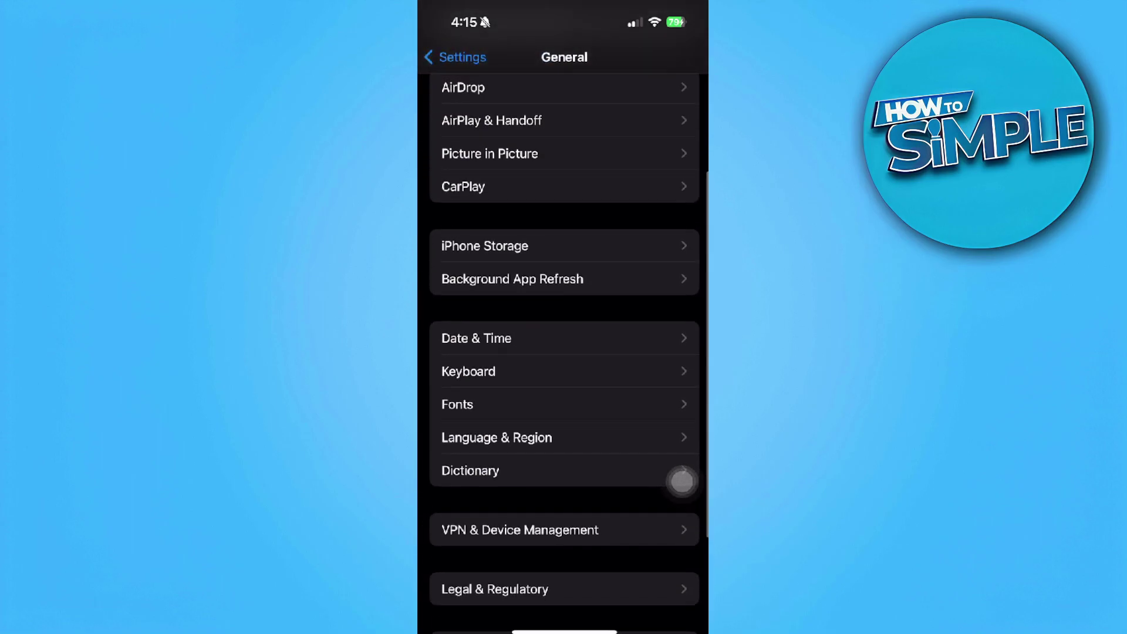
pyautogui.click(564, 246)
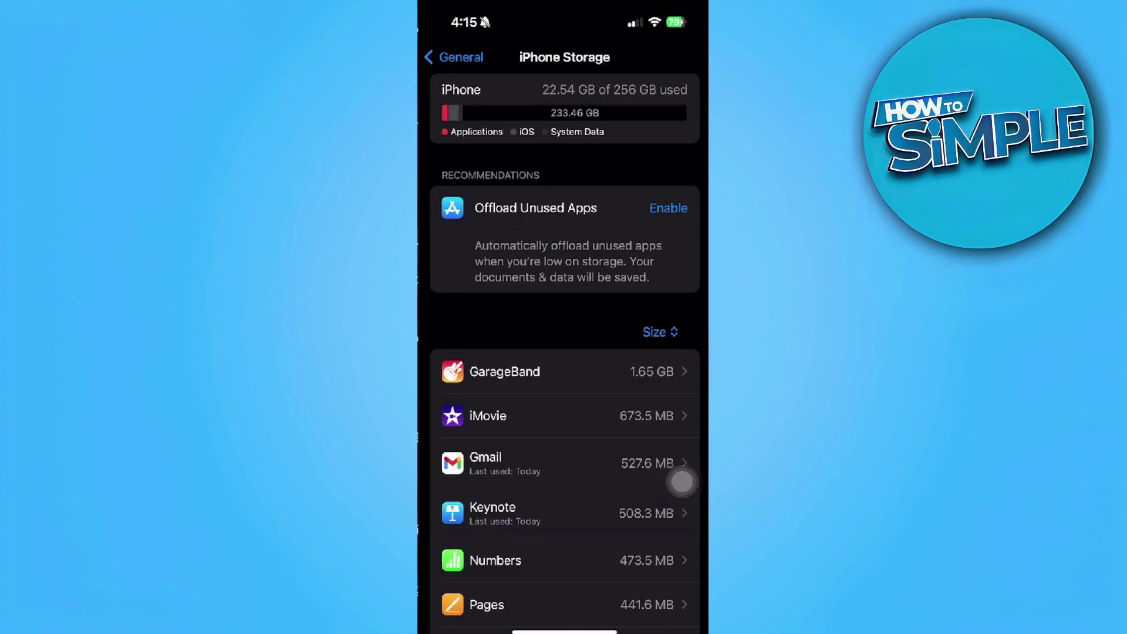
pyautogui.scroll(-3, 564, 352)
pyautogui.scroll(-3, 683, 480)
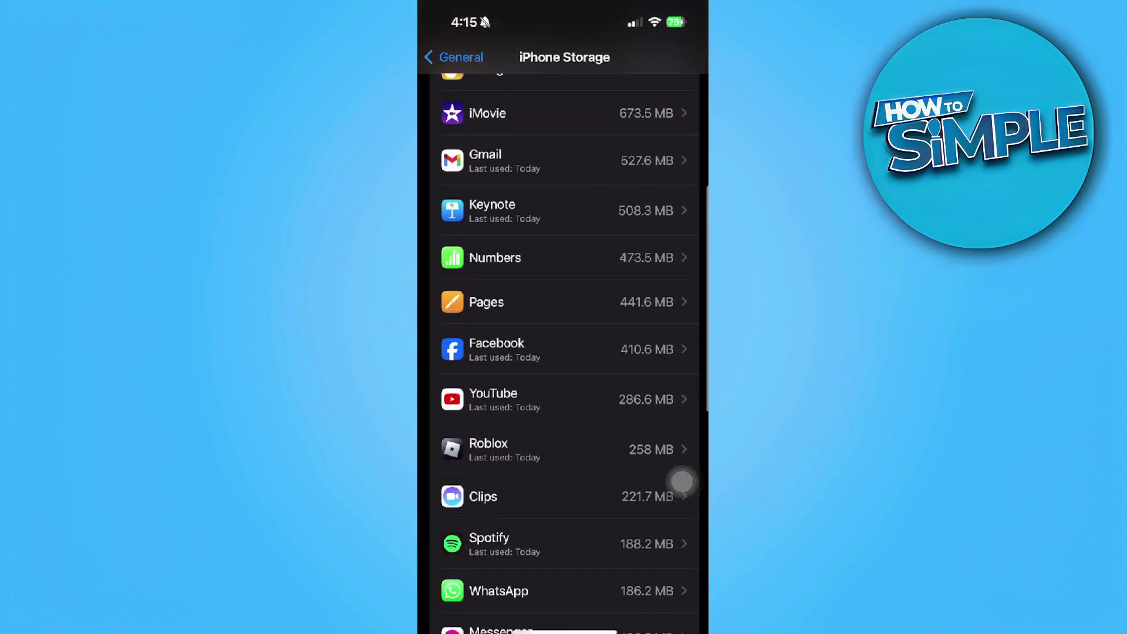
pyautogui.click(565, 332)
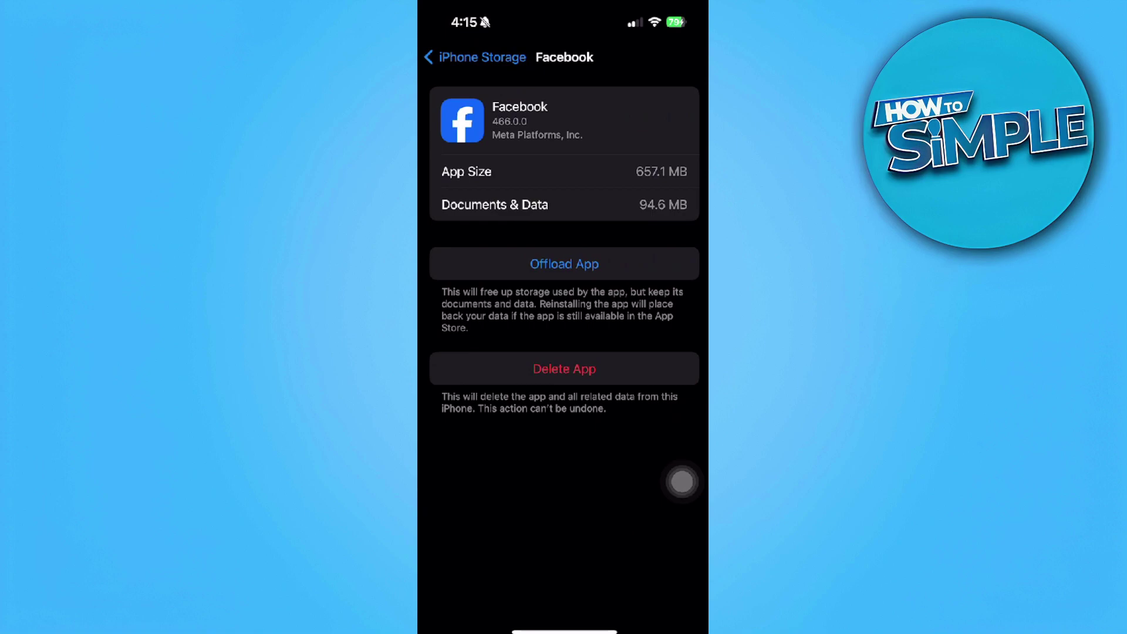
pyautogui.click(564, 264)
pyautogui.click(564, 544)
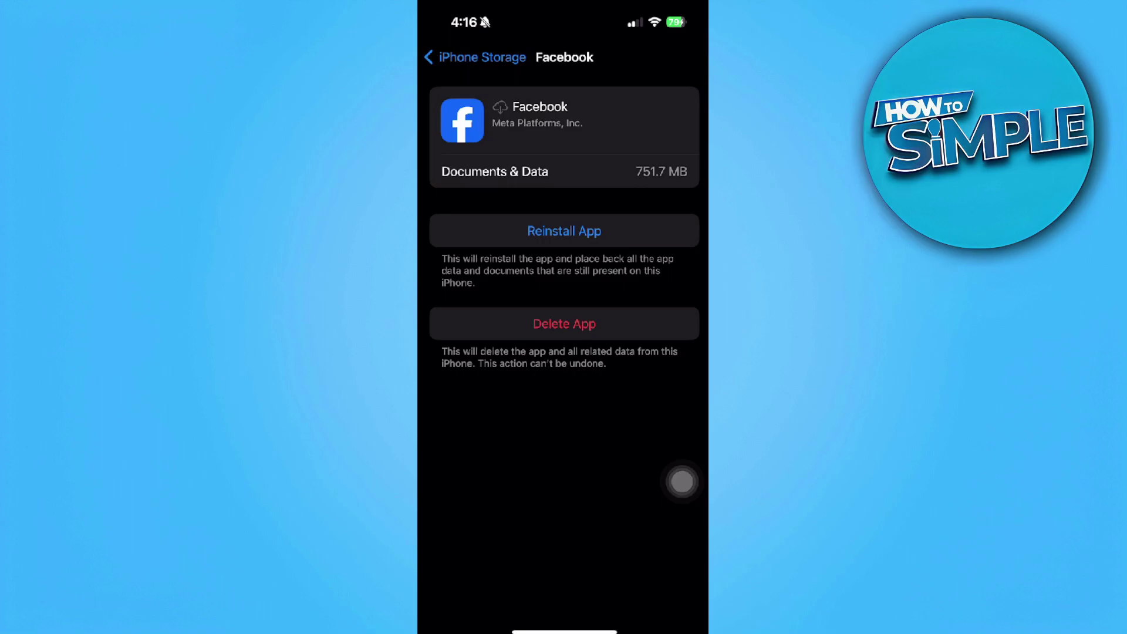
# Search the App Store for "facebook" and open the Facebook app listing.
pyautogui.moveTo(564, 630); pyautogui.dragTo(564, 317)
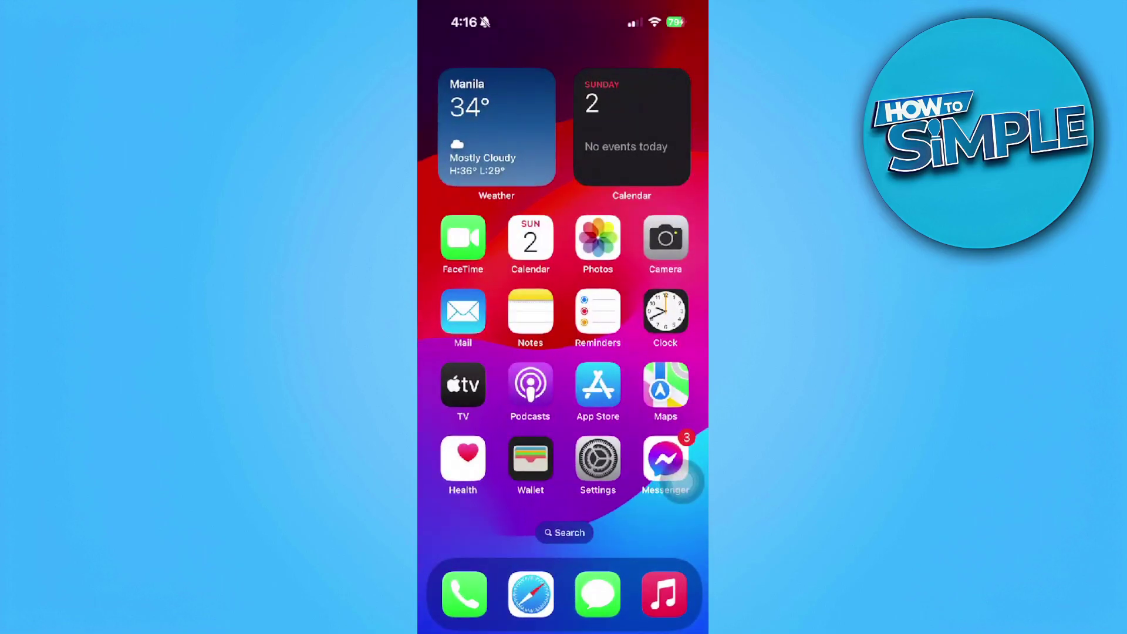
pyautogui.click(598, 385)
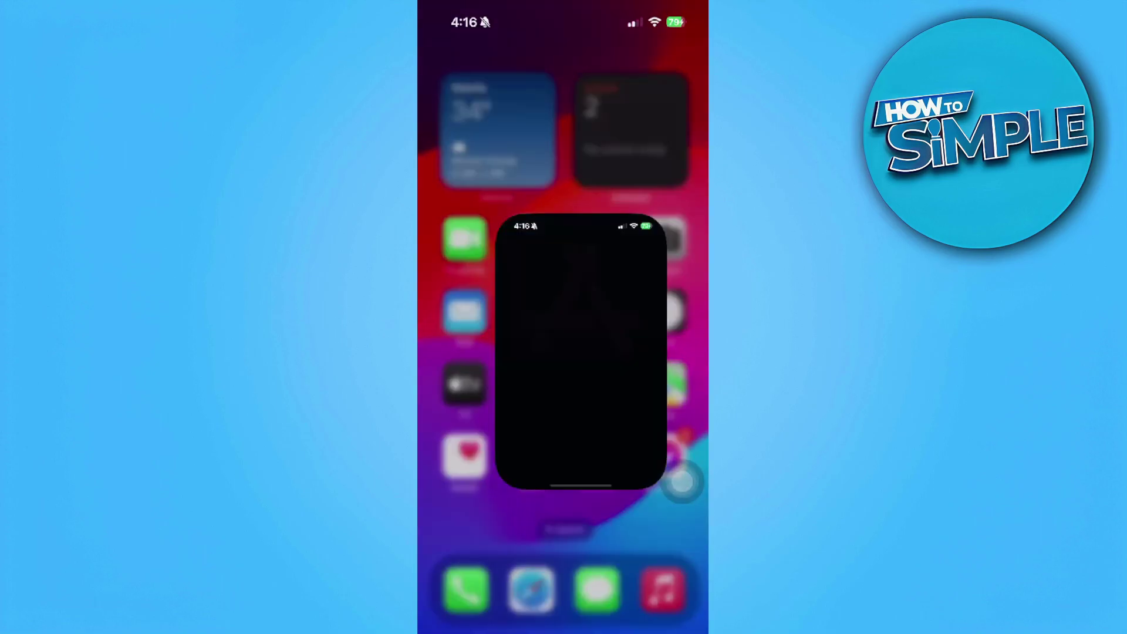
pyautogui.click(683, 602)
pyautogui.click(542, 106)
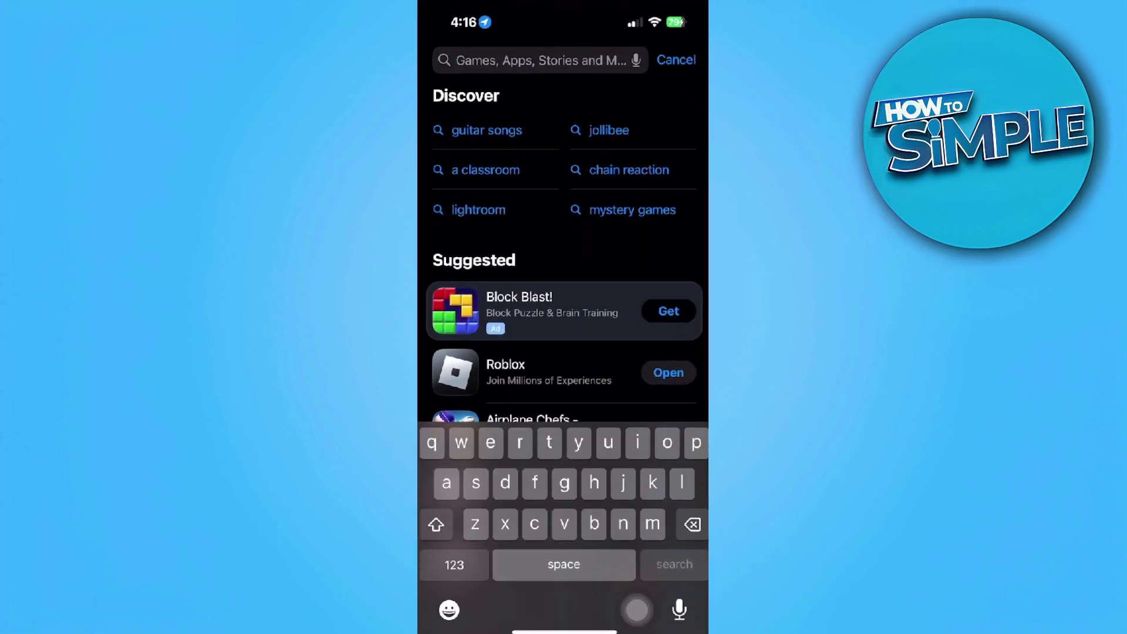
pyautogui.write('fac')
pyautogui.click(477, 105)
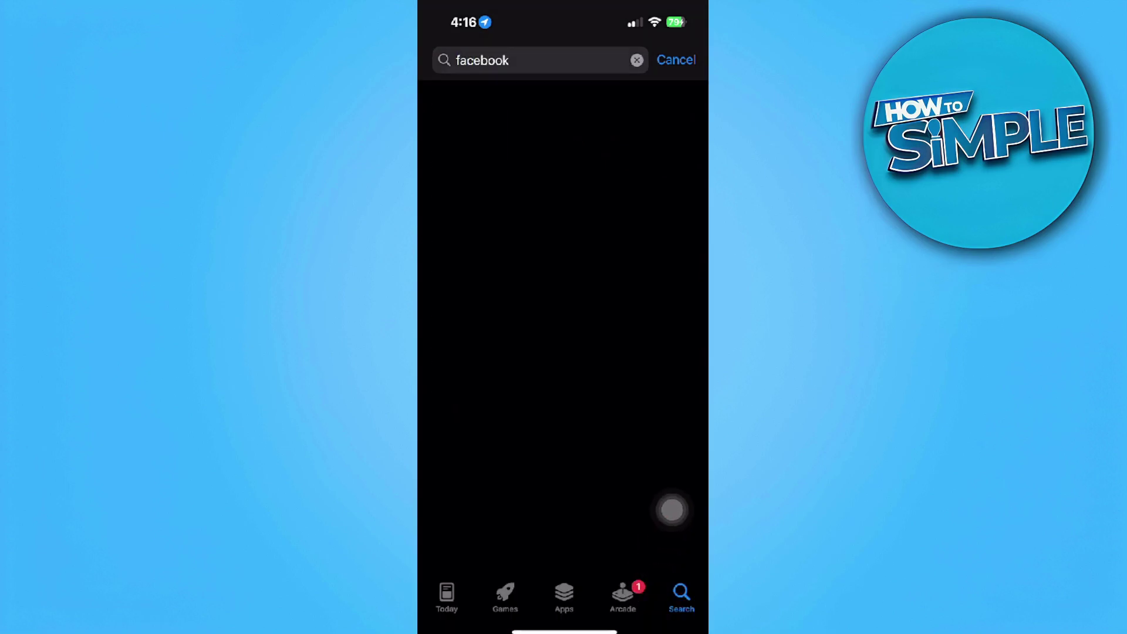
pyautogui.click(514, 406)
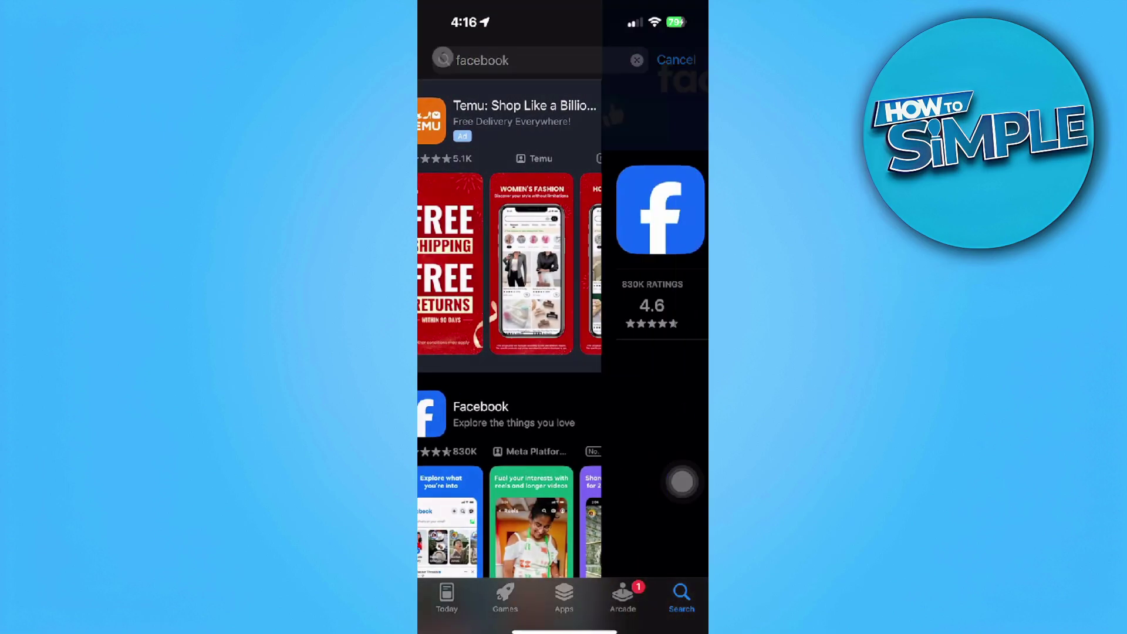